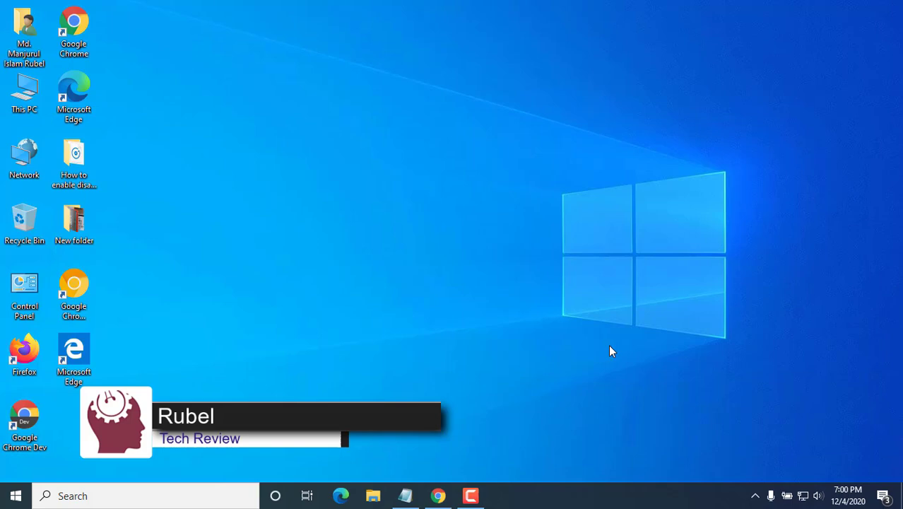
Step: Move the old Microsoft Edge shortcut from the desktop to the Recycle Bin and empty the bin
right_click(472, 273)
click(513, 312)
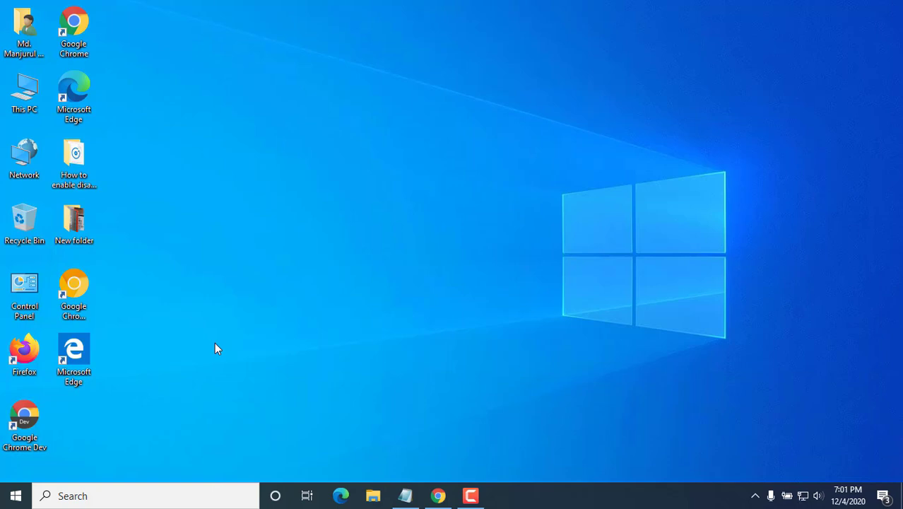
drag(75, 353, 18, 231)
right_click(18, 229)
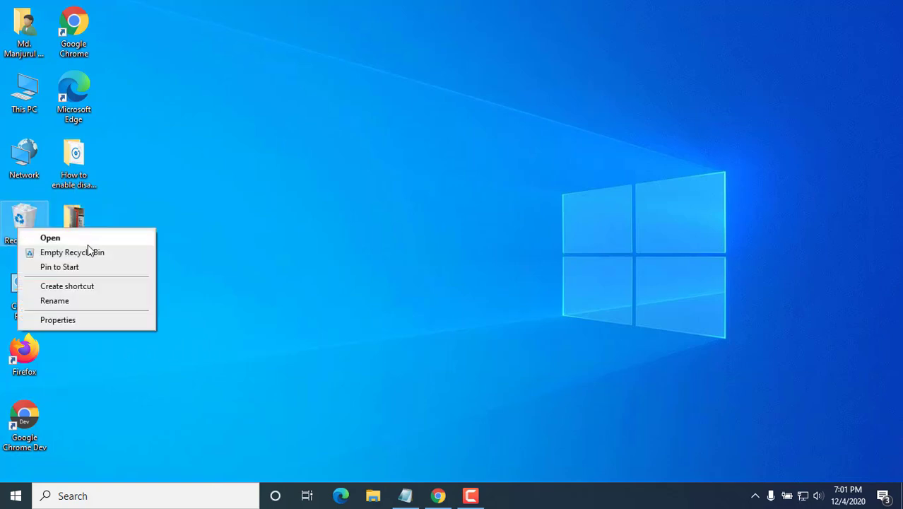
click(90, 256)
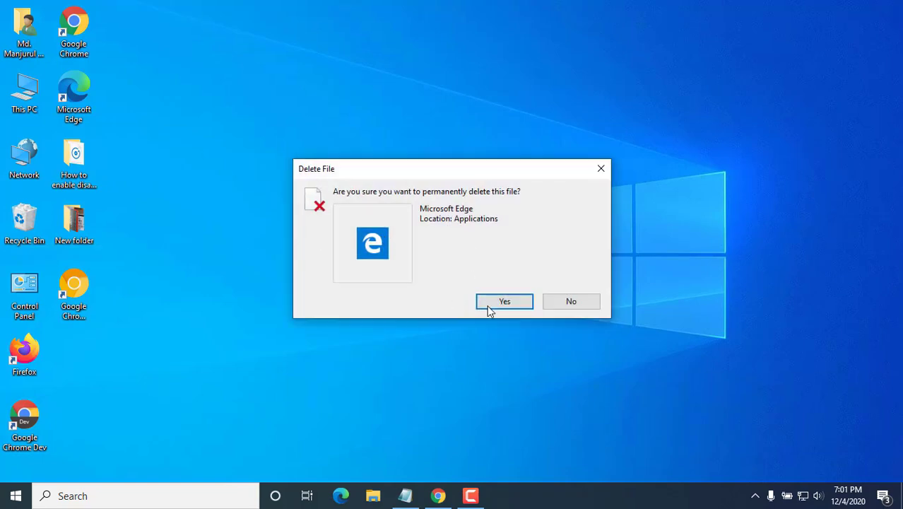
click(494, 305)
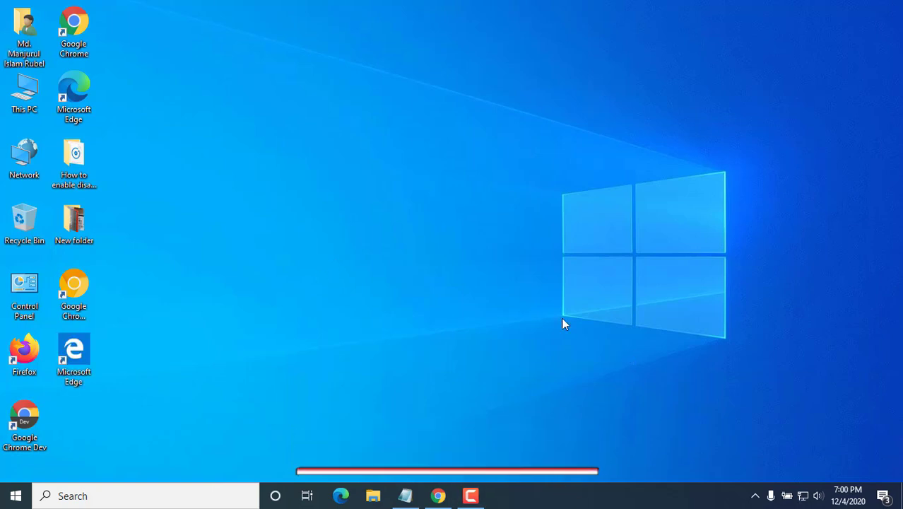
Step: Refresh the desktop and permanently delete the old Microsoft Edge shortcut by way of the Recycle Bin
right_click(473, 274)
click(508, 311)
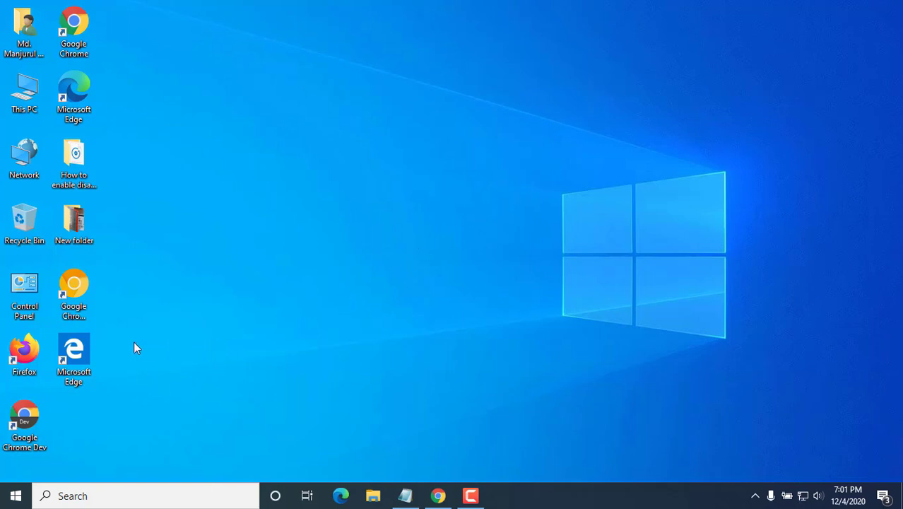
drag(71, 362, 16, 226)
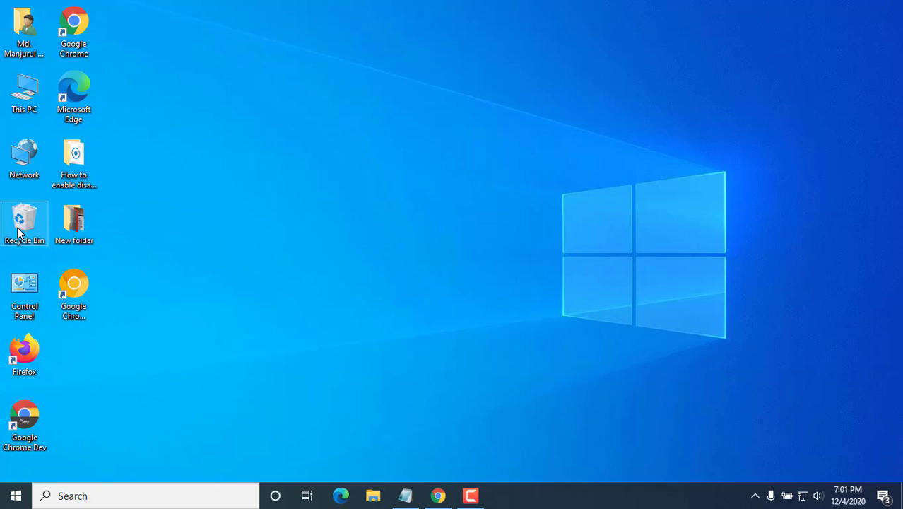
right_click(18, 229)
click(88, 252)
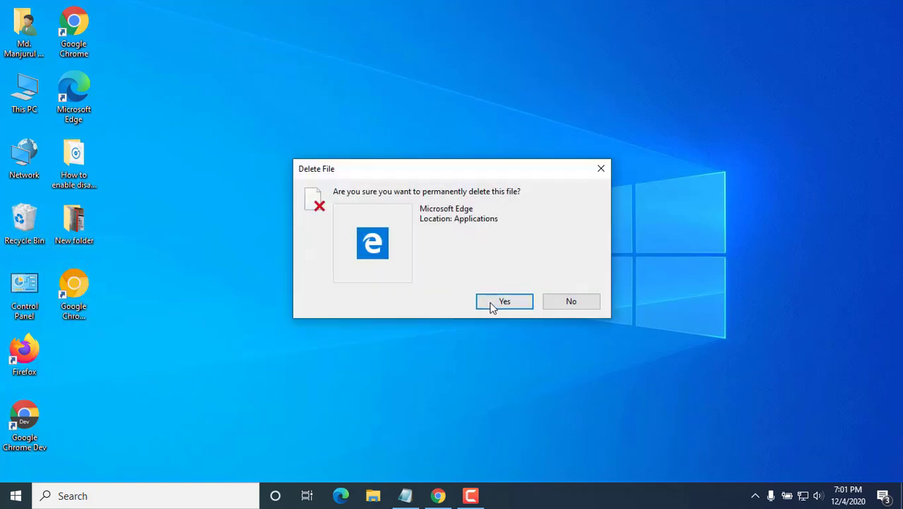
click(492, 303)
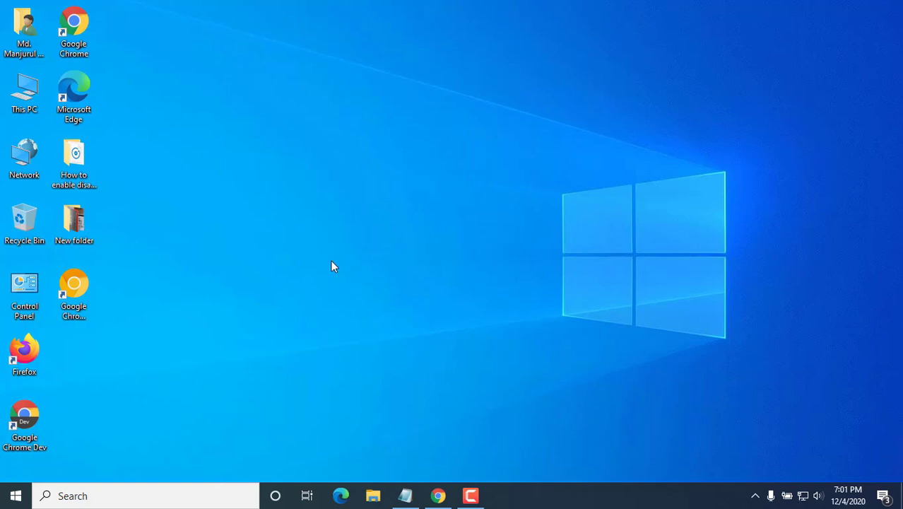
Step: Open the compatibility settings in the properties of the Google Chrome Canary desktop shortcut
click(290, 349)
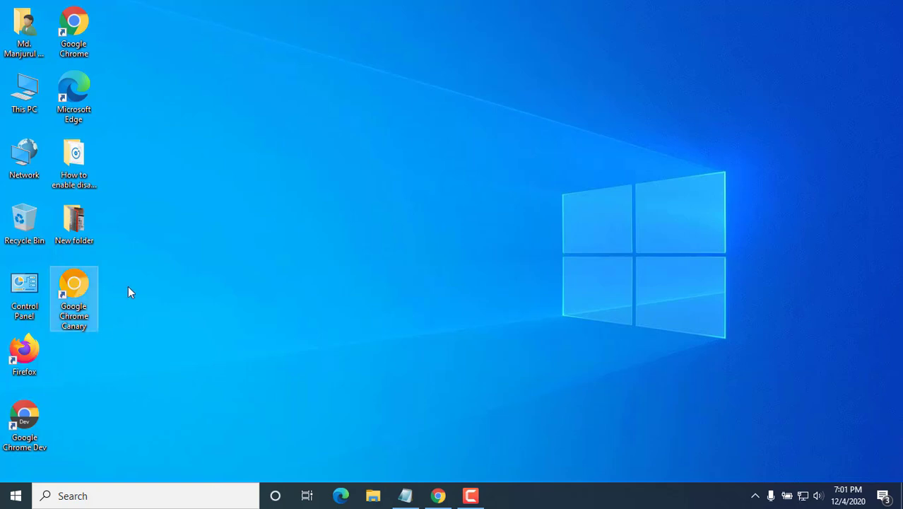
right_click(87, 300)
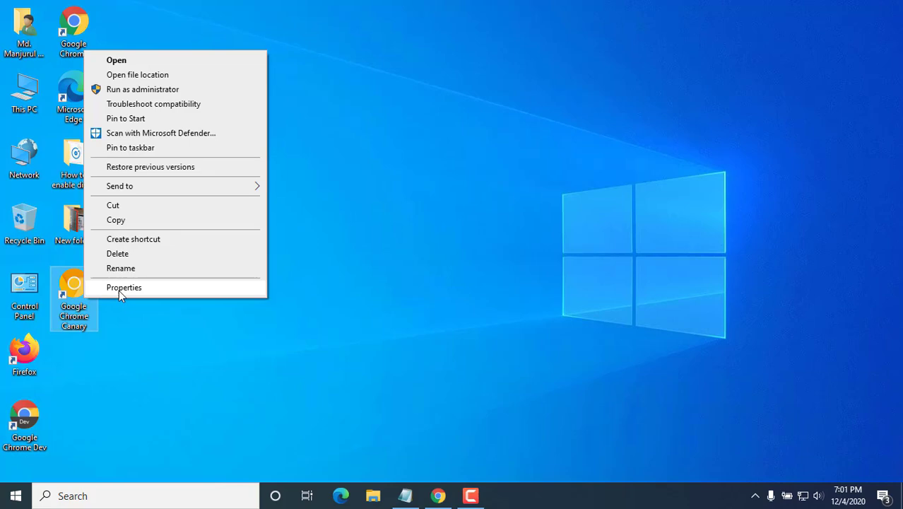
click(124, 288)
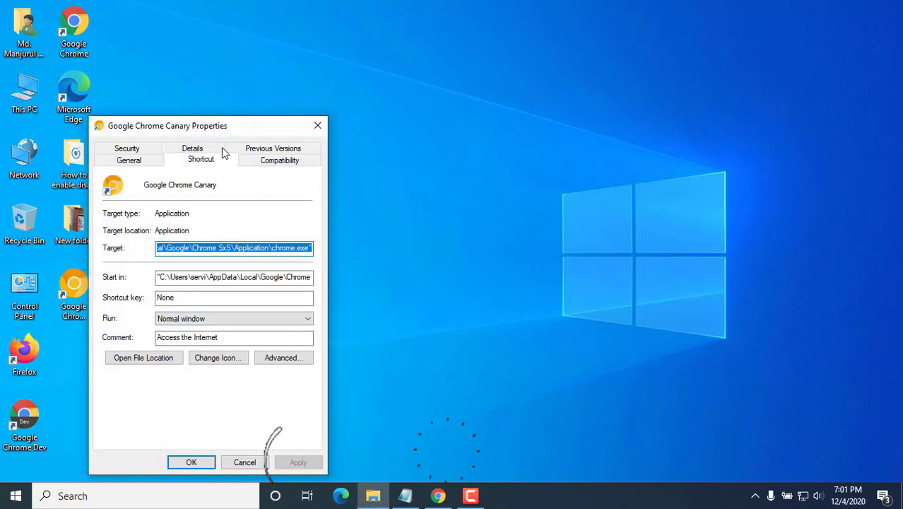
drag(203, 128, 466, 79)
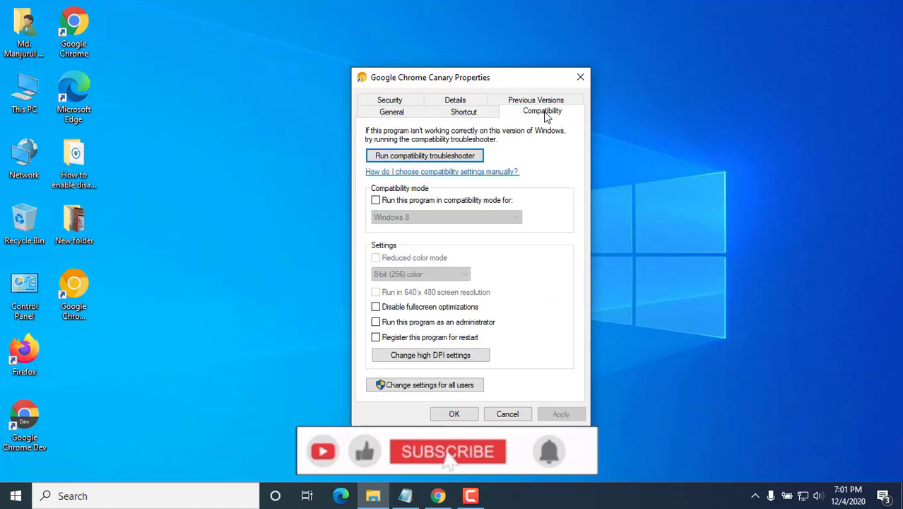
click(543, 113)
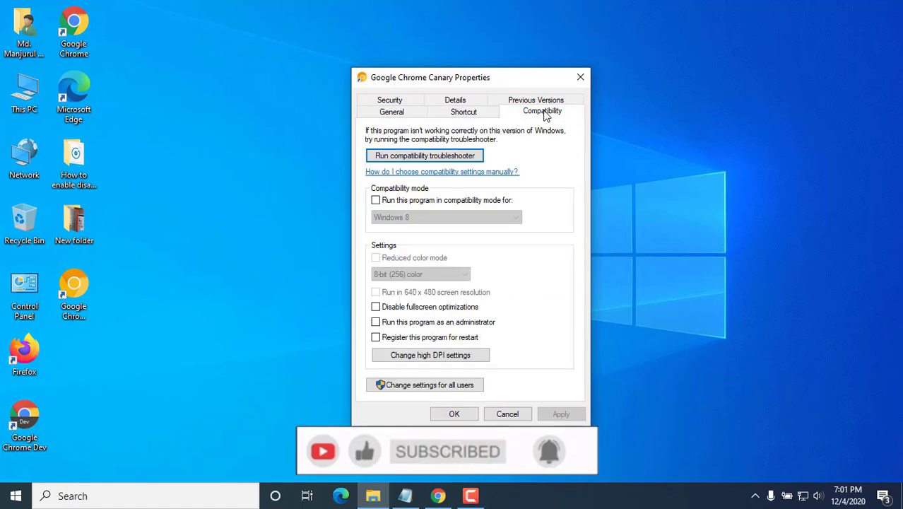
Step: Set Google Chrome Canary to run in compatibility mode for Windows 7, and test it by launching and closing the browser
click(376, 202)
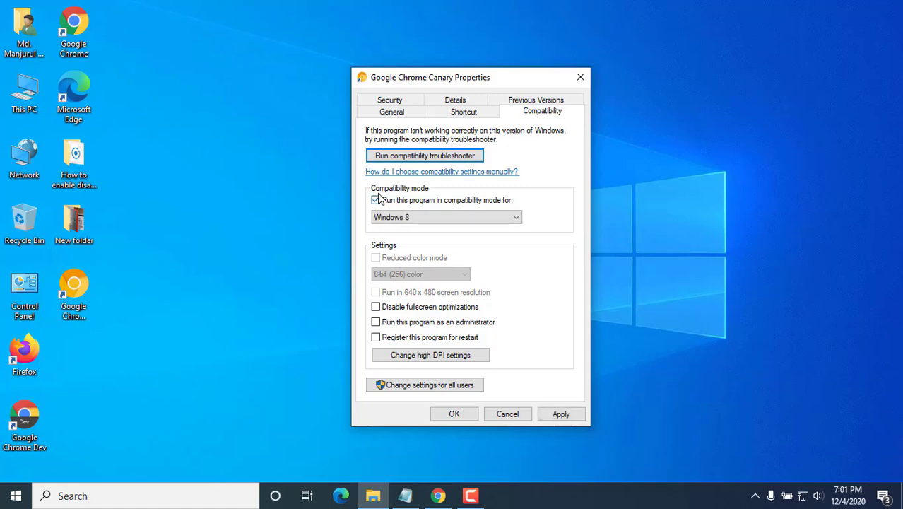
click(442, 218)
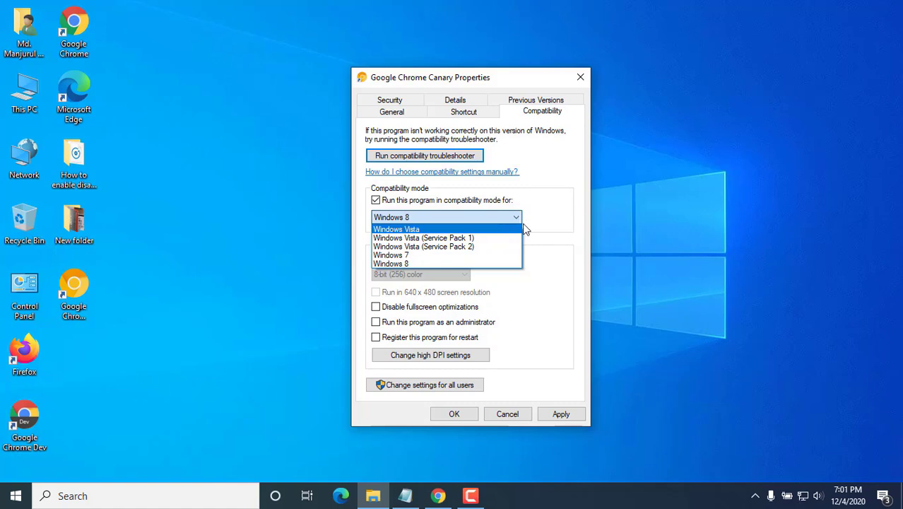
click(400, 256)
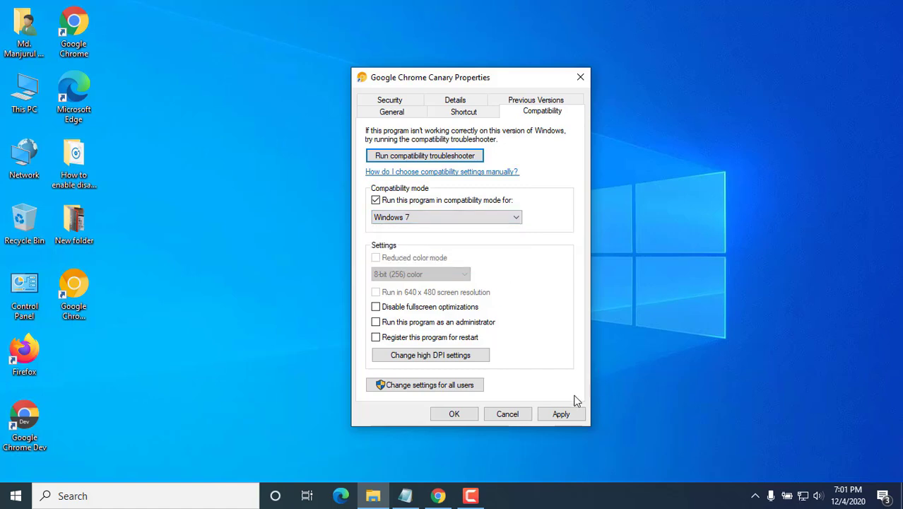
click(562, 414)
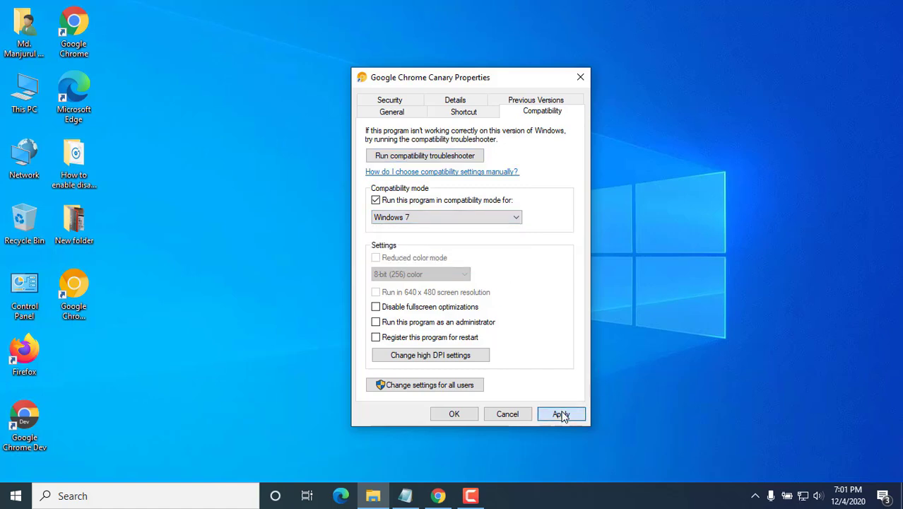
click(454, 414)
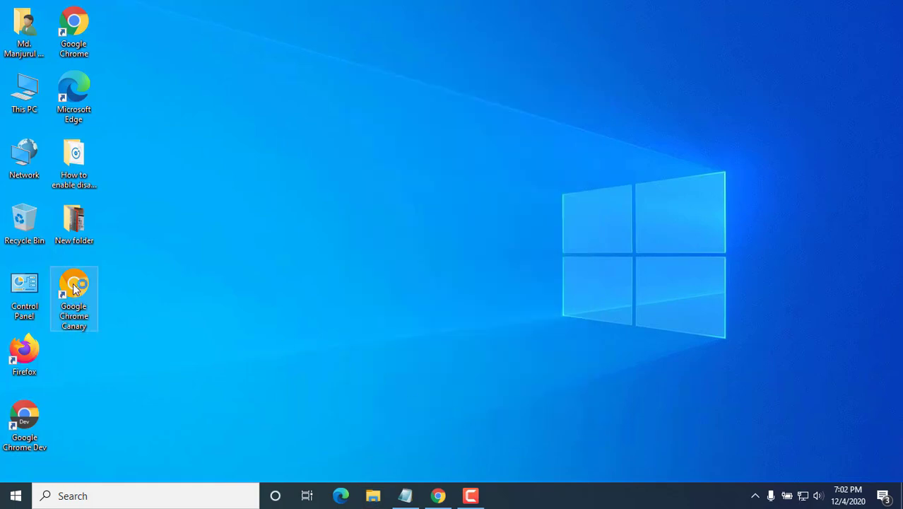
double_click(75, 289)
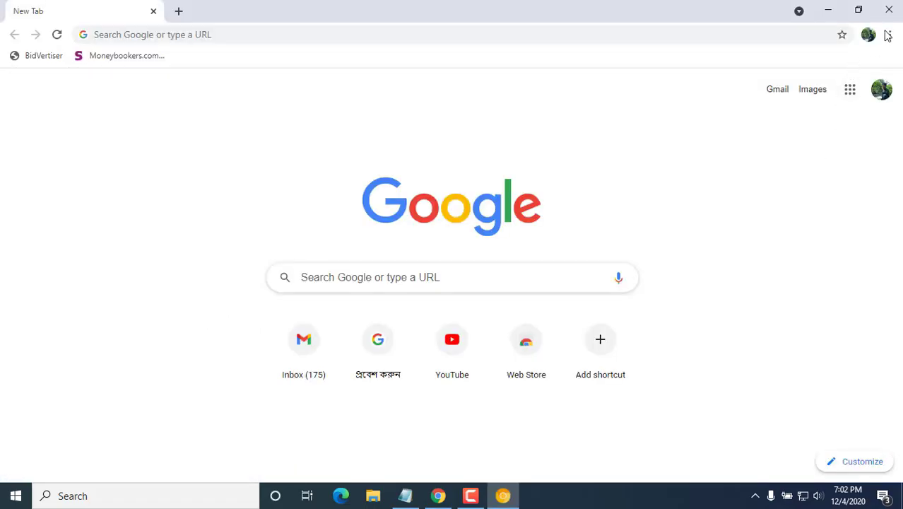
click(888, 10)
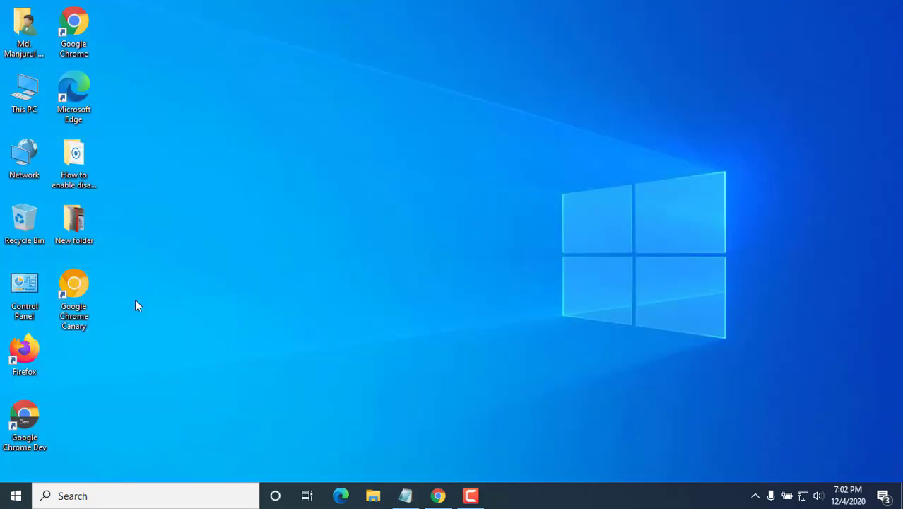
Step: Turn off compatibility mode in the Google Chrome Canary shortcut's properties and apply the change
right_click(84, 280)
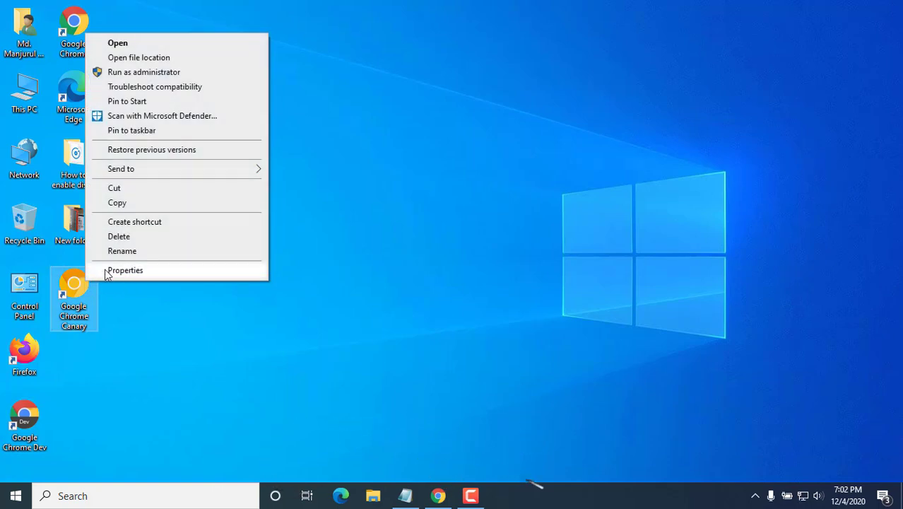
click(133, 270)
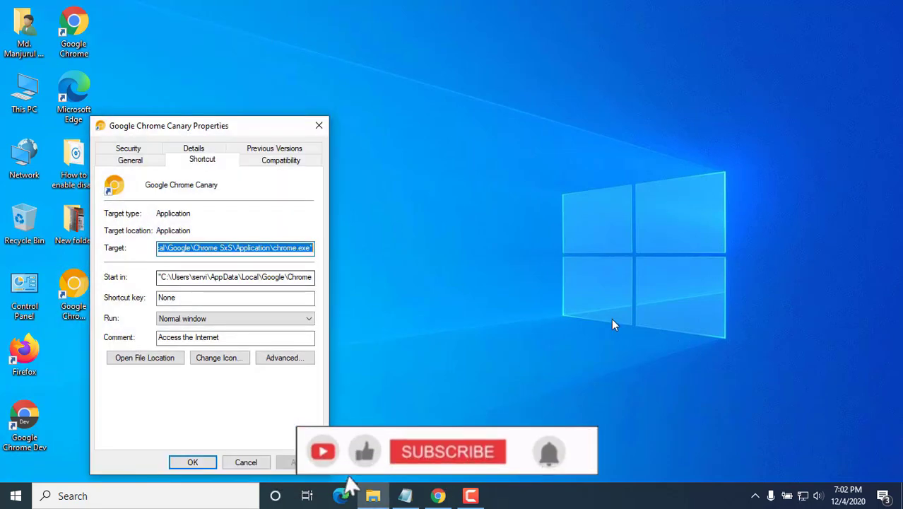
drag(243, 129, 599, 50)
click(643, 83)
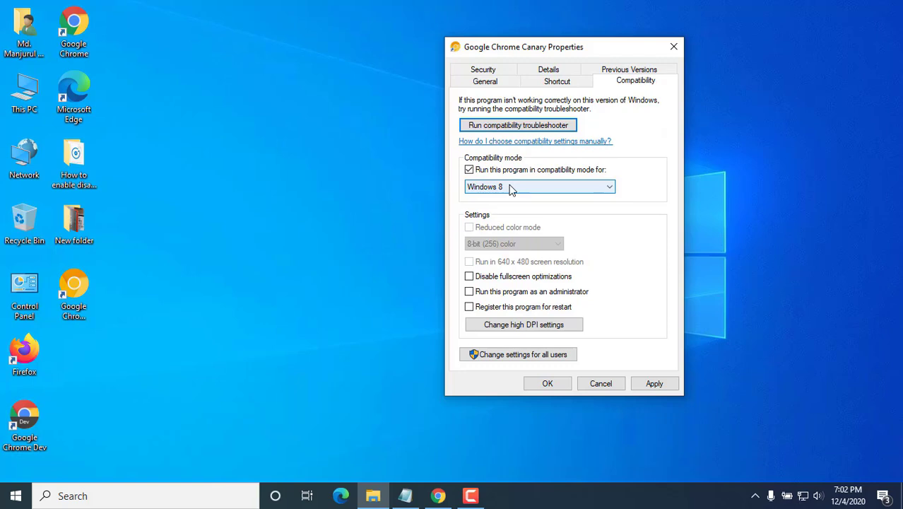
click(470, 171)
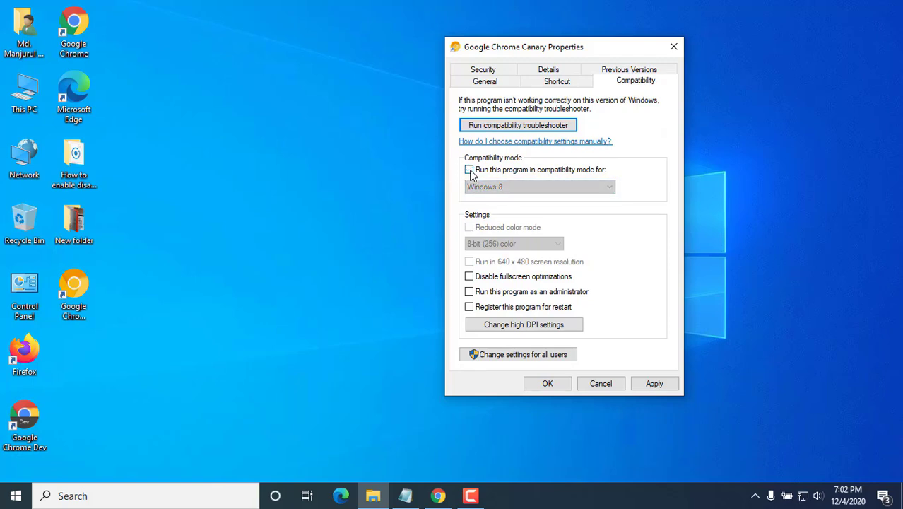
click(653, 383)
click(548, 384)
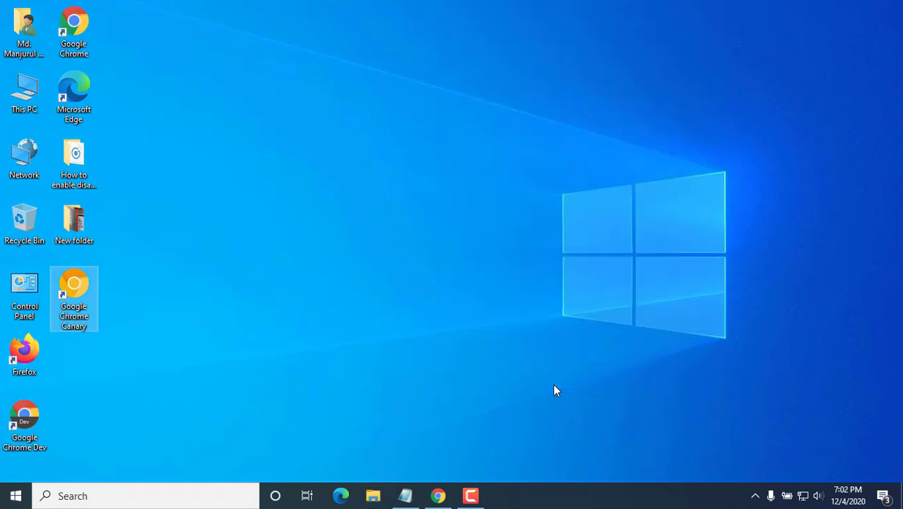
Step: Launch Google Chrome Canary from its desktop shortcut to check that it opens, and close it
click(492, 337)
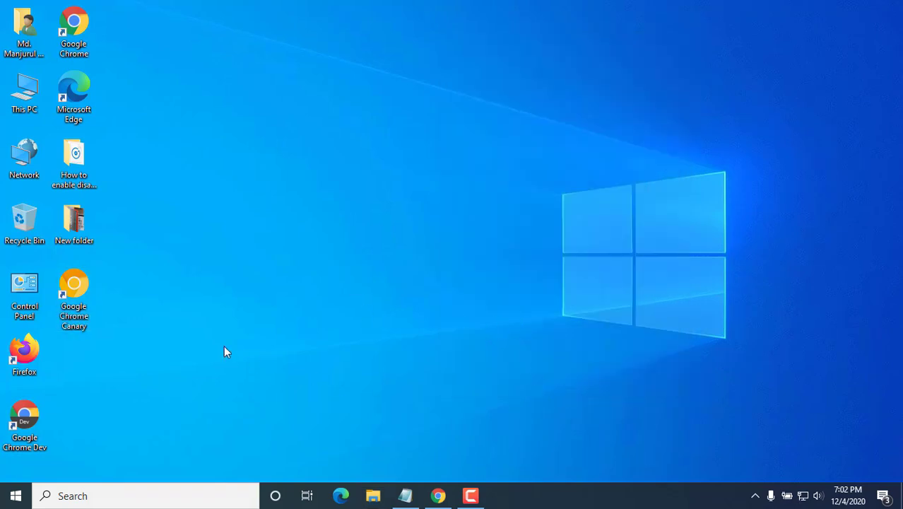
double_click(78, 296)
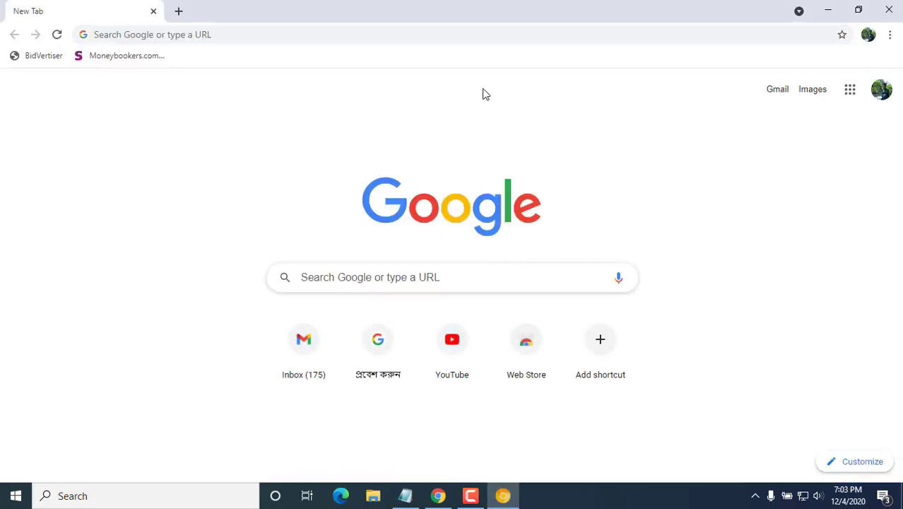
click(889, 11)
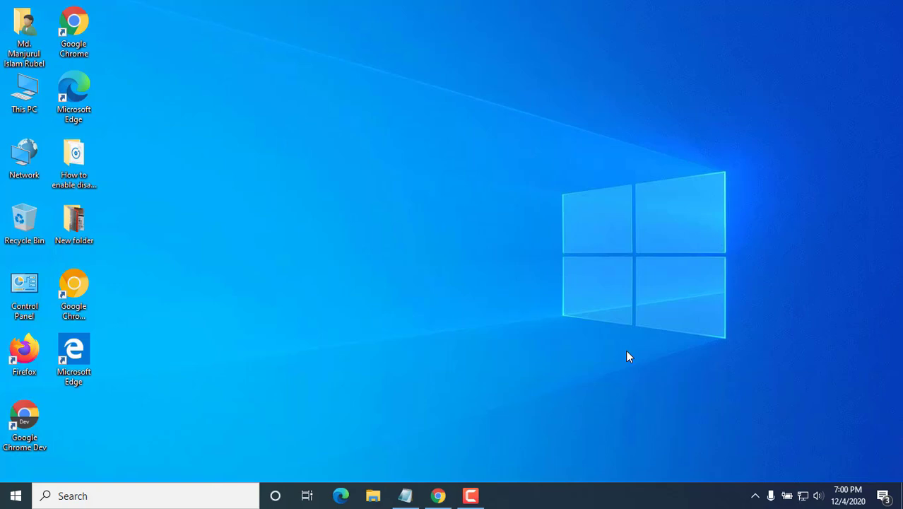
Step: Refresh the desktop and move the old Microsoft Edge shortcut to the Recycle Bin
right_click(472, 278)
click(509, 308)
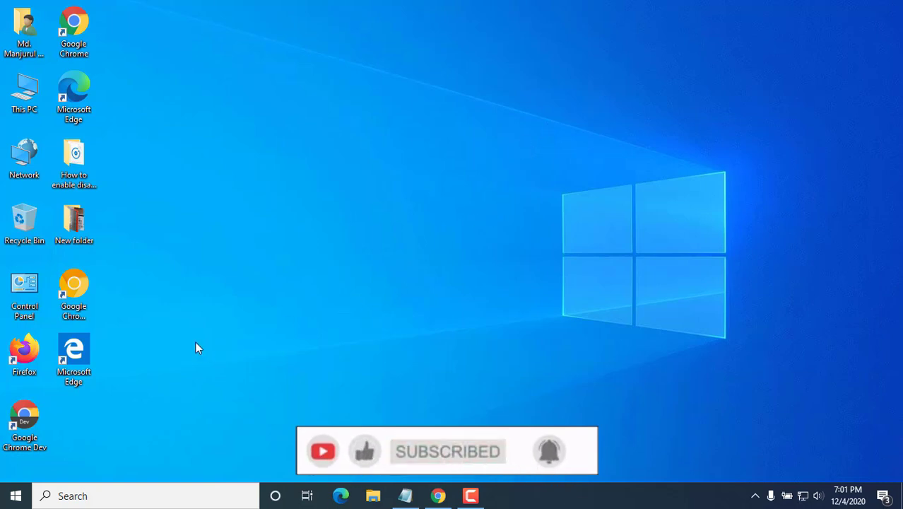
drag(74, 357, 21, 230)
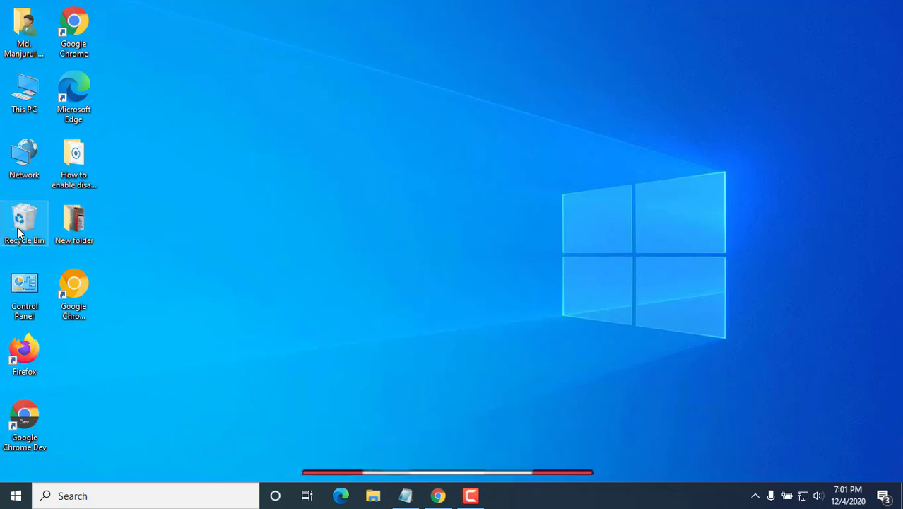